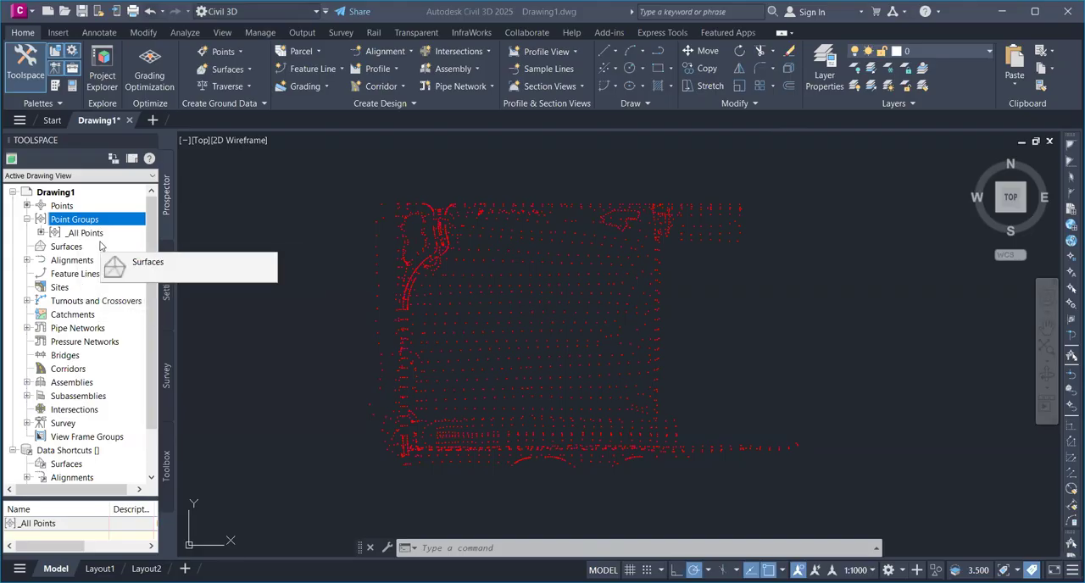
scroll(443, 219, up, 6)
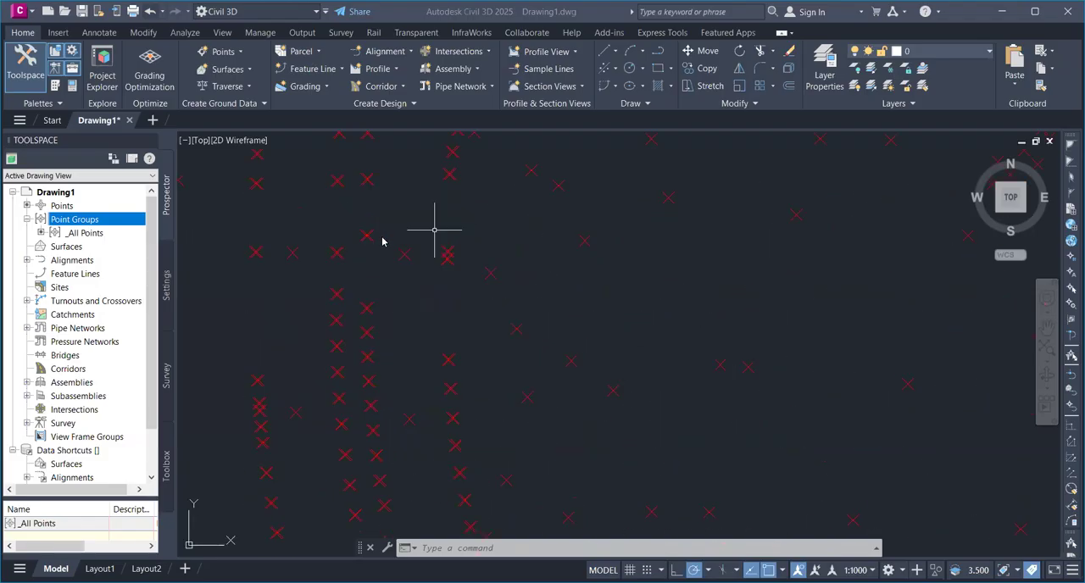
scroll(571, 359, down, 10)
middle_drag(517, 244, 526, 225)
scroll(449, 234, up, 5)
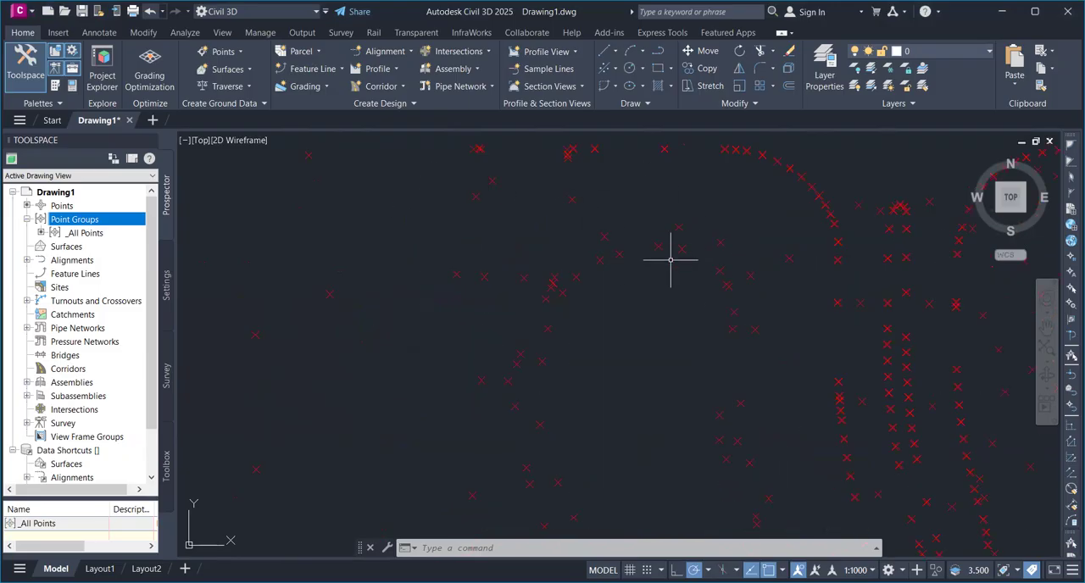
scroll(670, 259, down, 3)
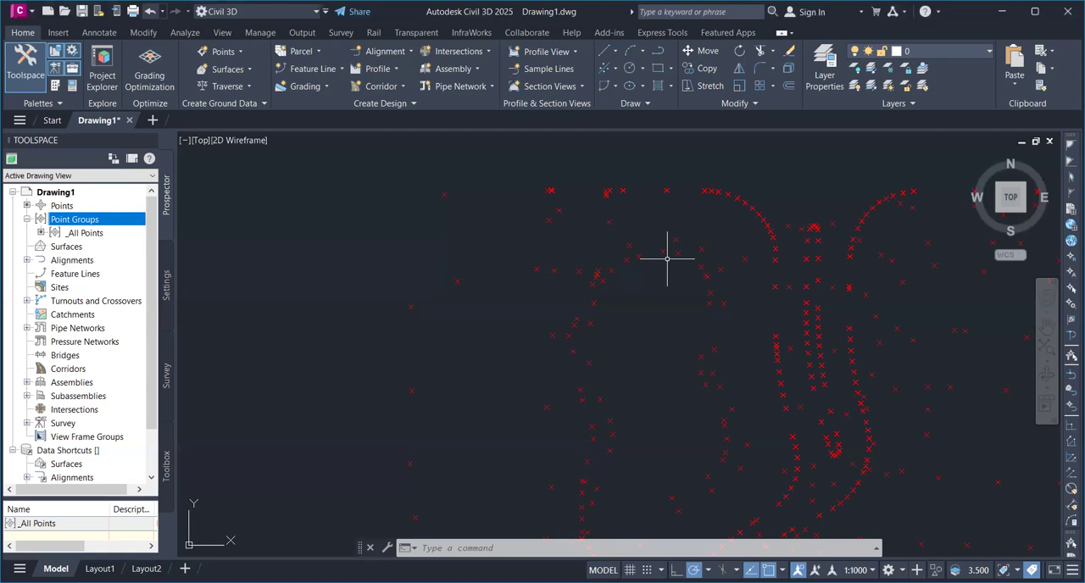
Start a new point group and name it pond
click(61, 221)
right_click(61, 222)
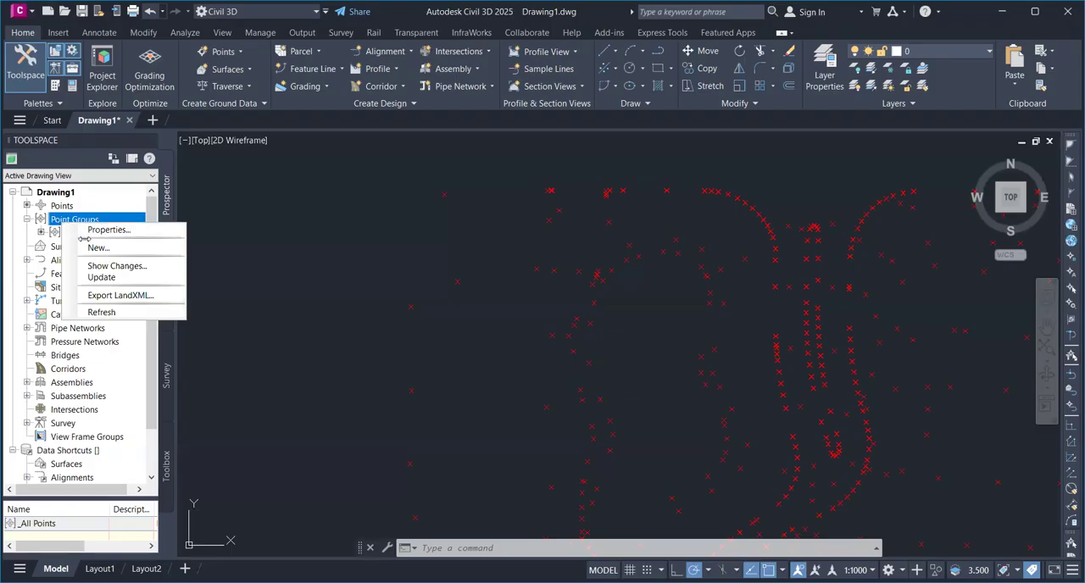
click(95, 248)
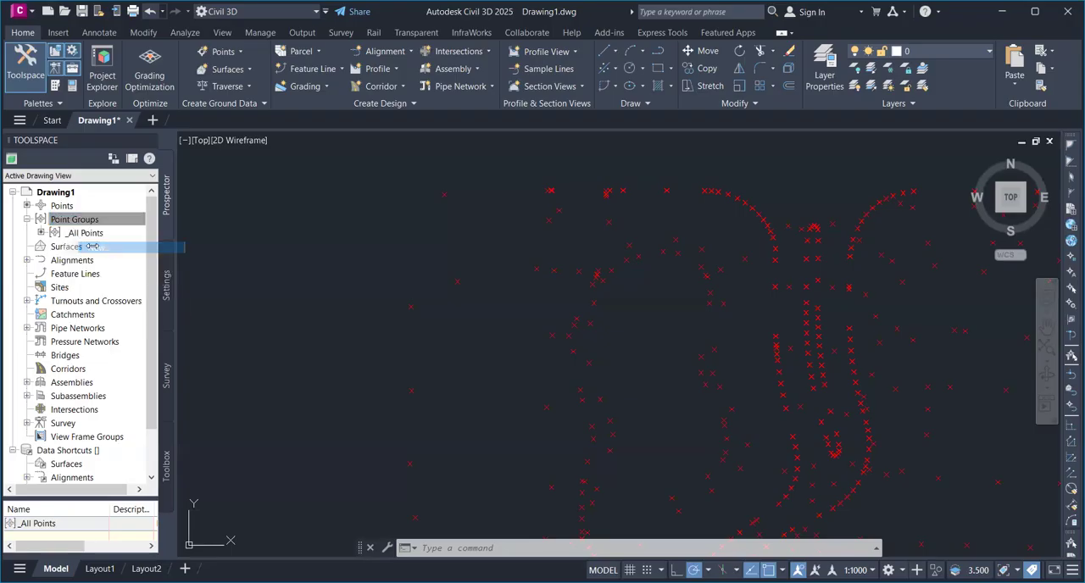
click(393, 189)
drag(404, 189, 326, 201)
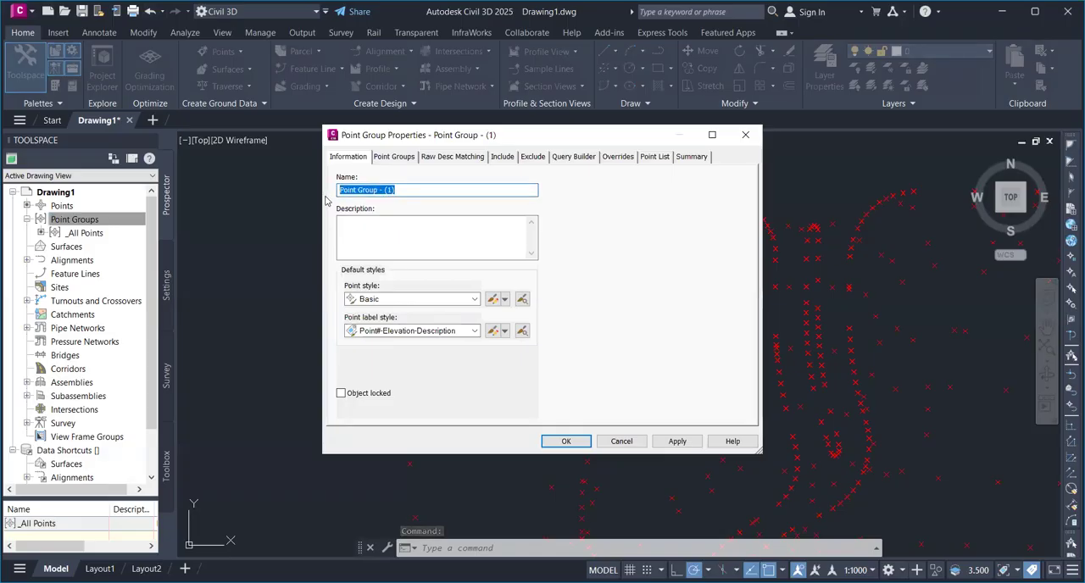
text(pond)
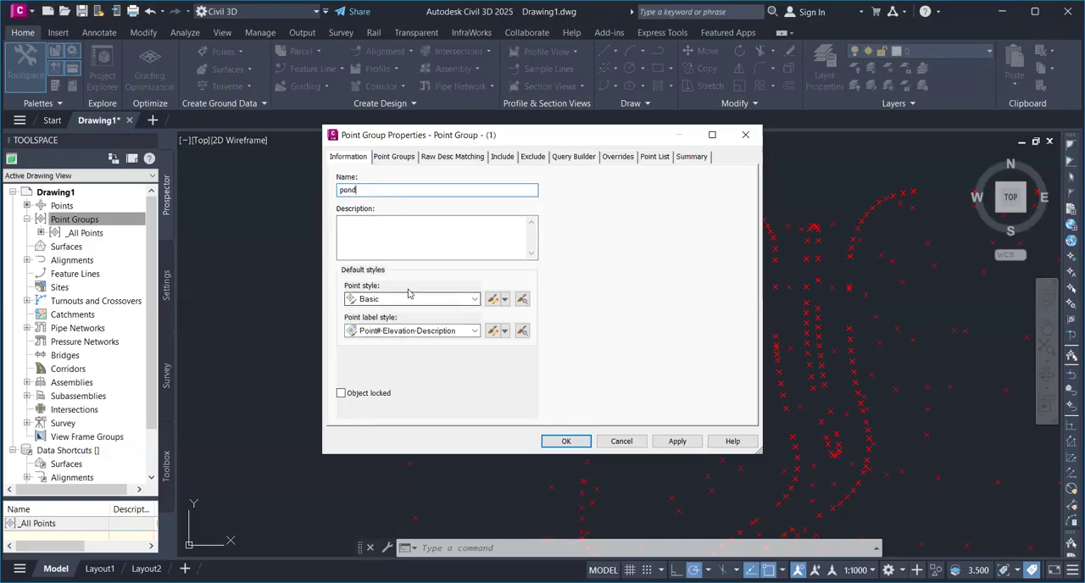
Choose the Basic point style for the pond group and make a copy of it for editing
click(473, 299)
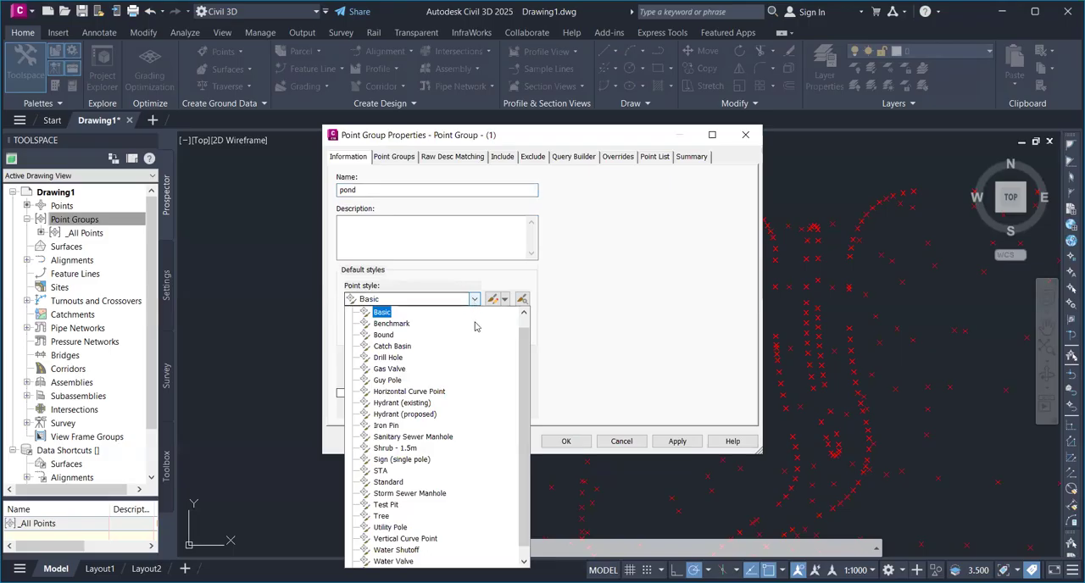
click(383, 313)
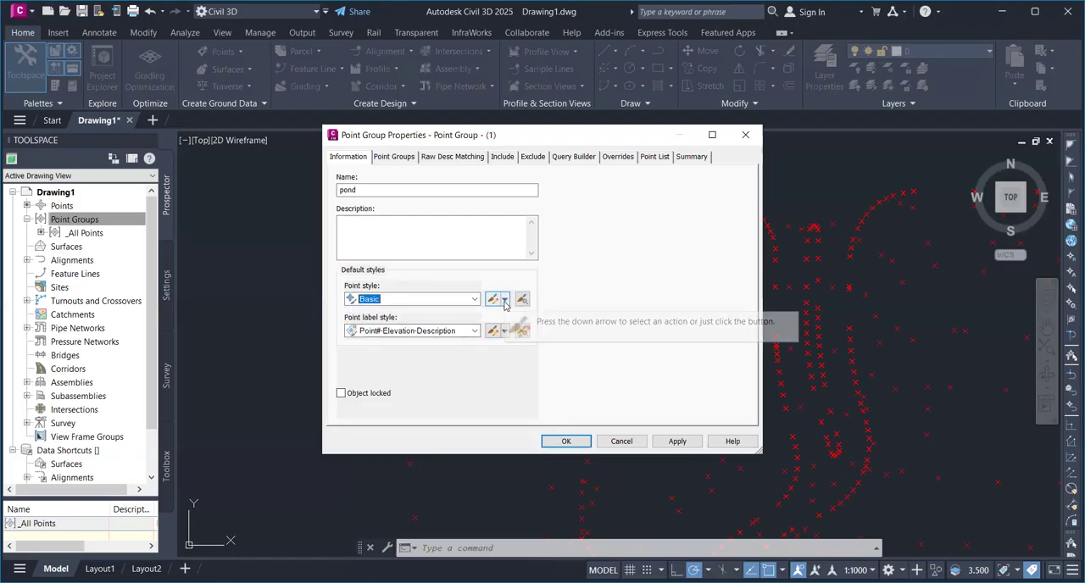
click(505, 301)
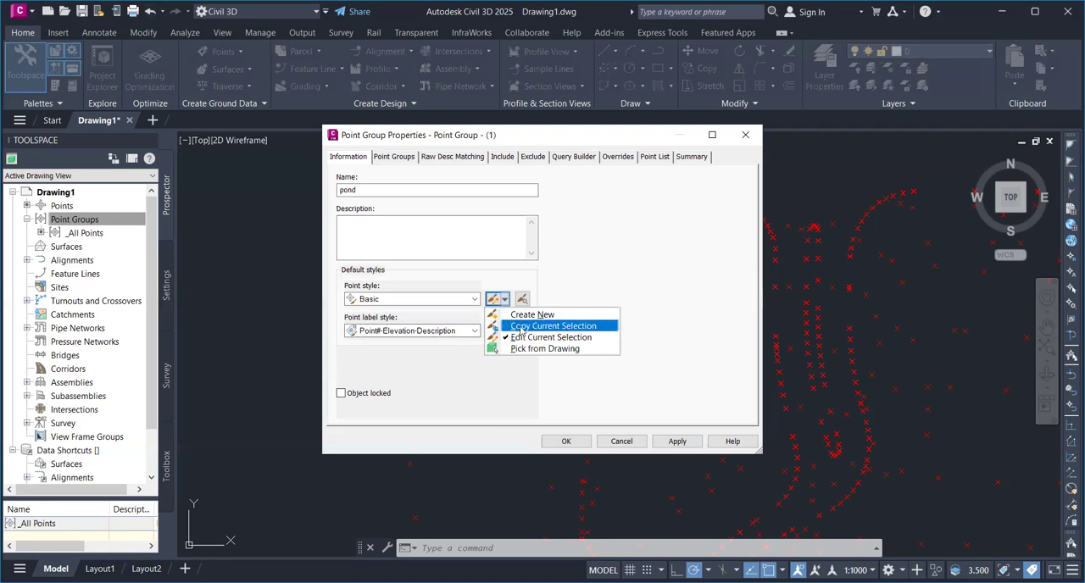
click(521, 328)
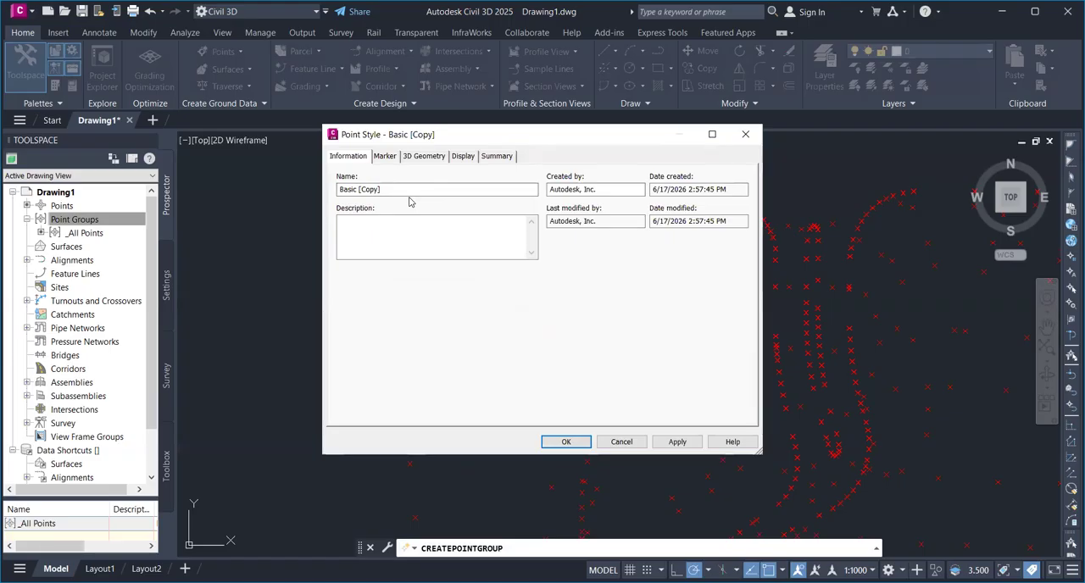
Add the circle and square outlines to the X custom marker of the copied Basic point style and accept it
click(410, 160)
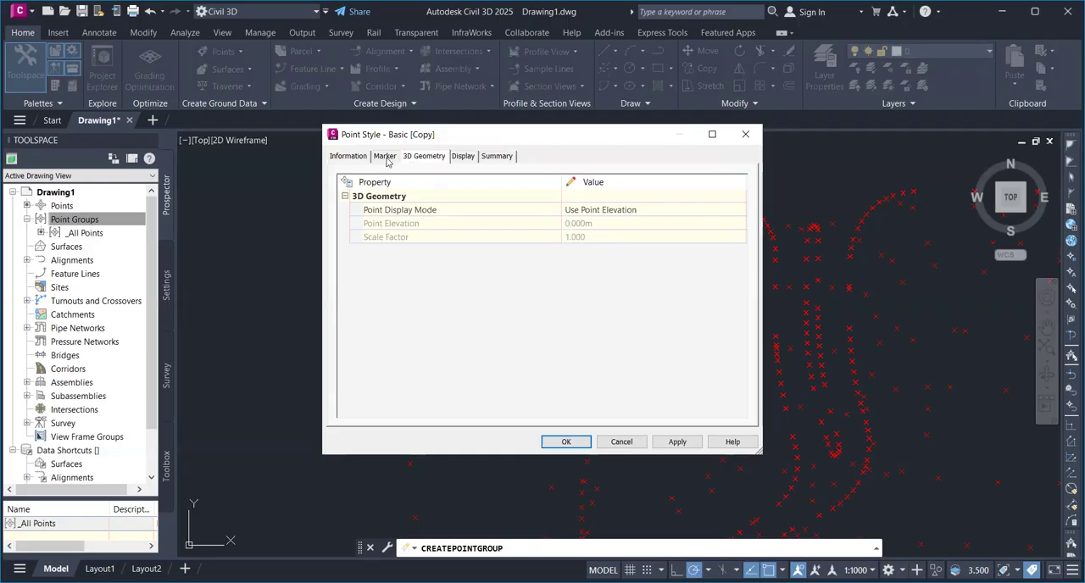
click(386, 159)
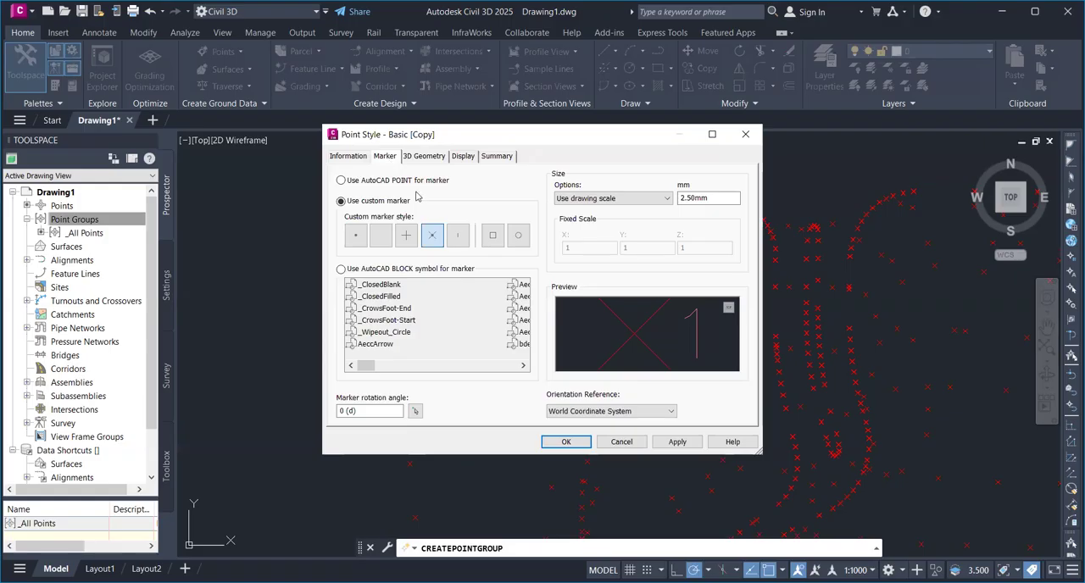
click(518, 236)
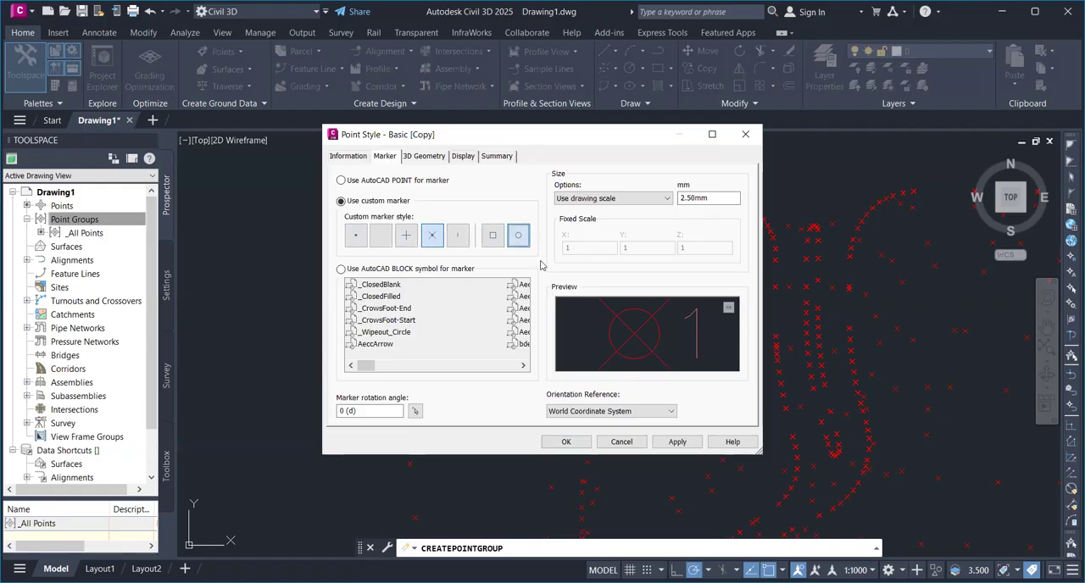
click(491, 238)
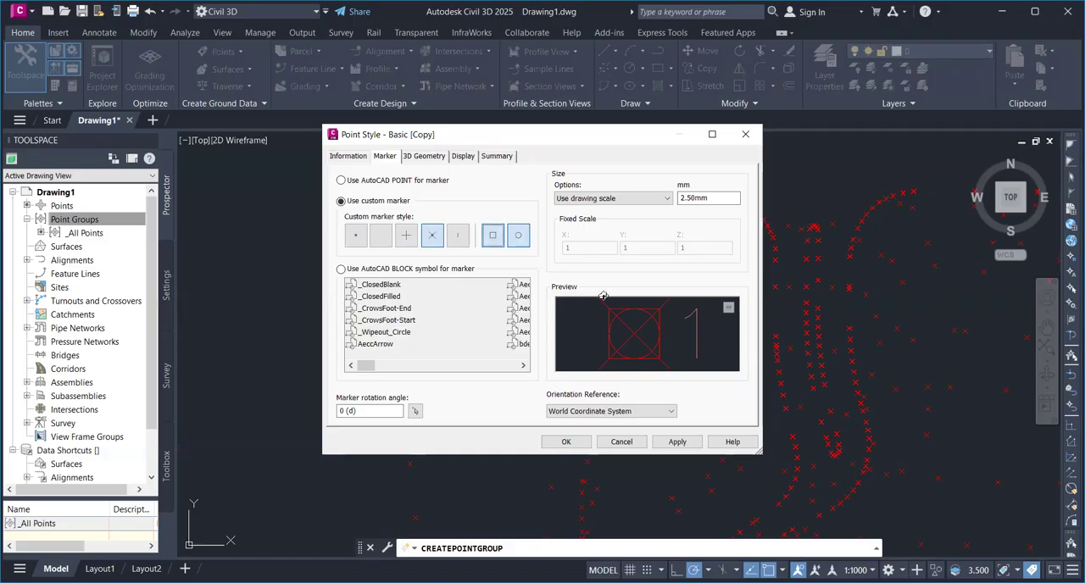
click(628, 335)
click(566, 442)
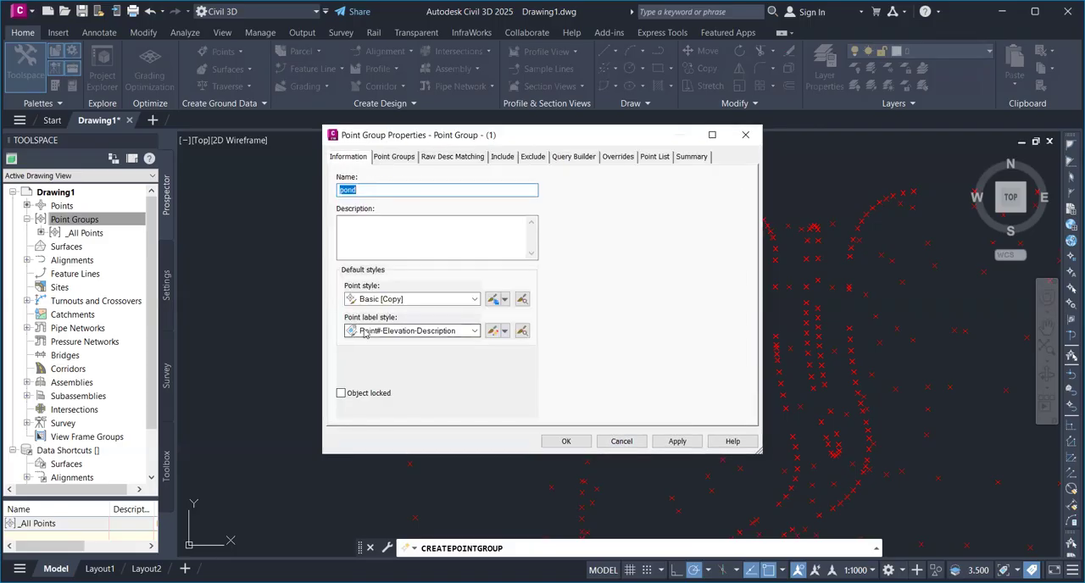
Set the group's point label style to Elevation and Description and finish creating the point group
click(475, 332)
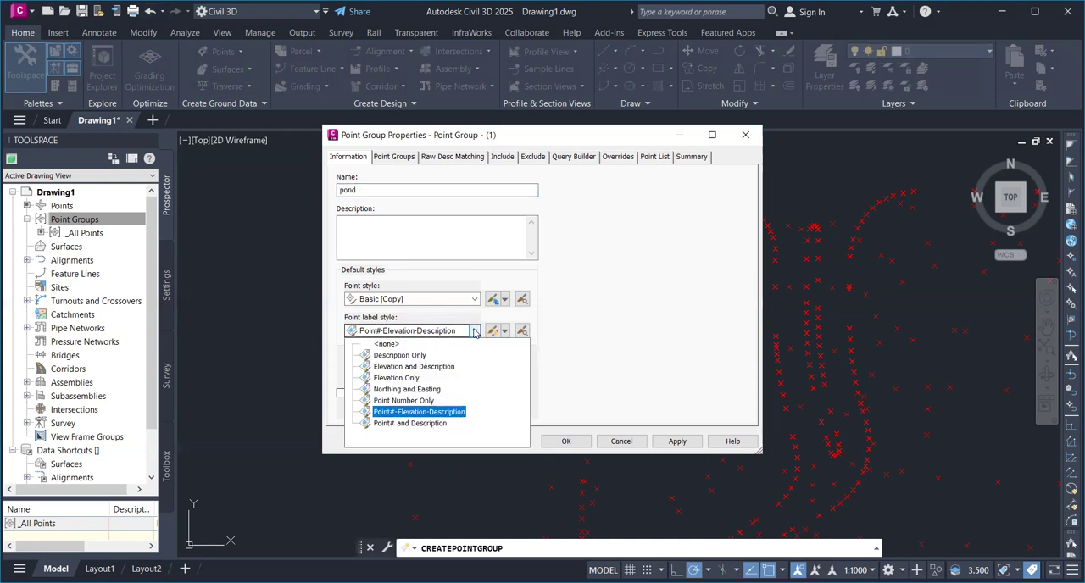
click(439, 367)
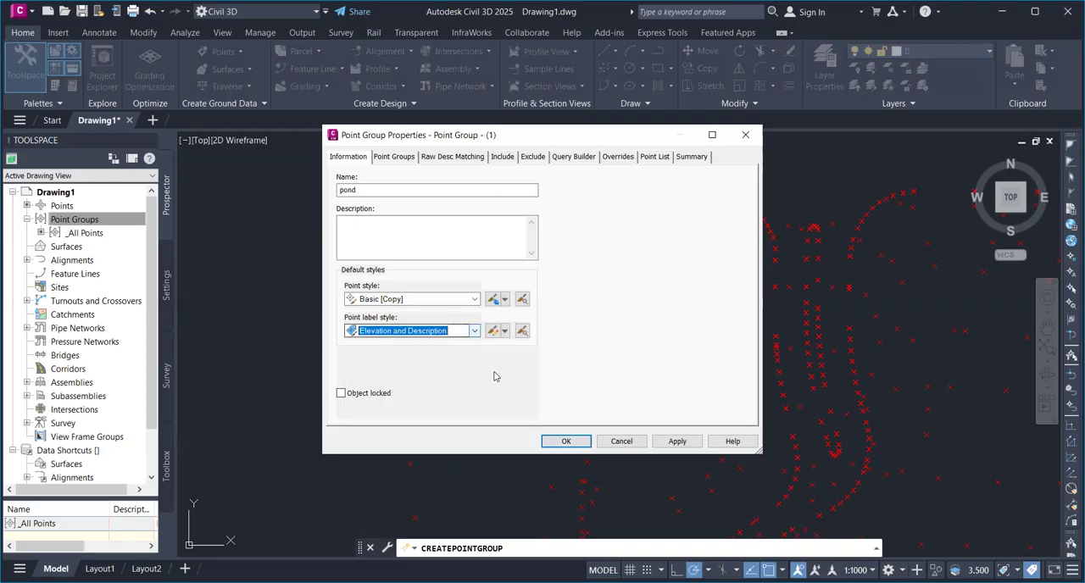
click(559, 441)
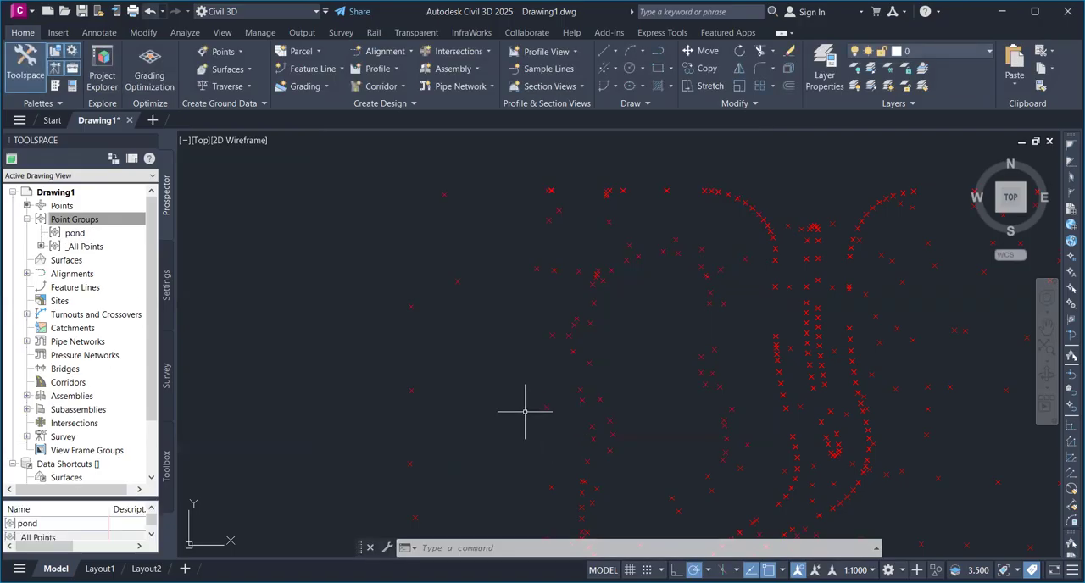
Edit the pond point group to include the points whose raw descriptions match the pond description
scroll(494, 255, up, 2)
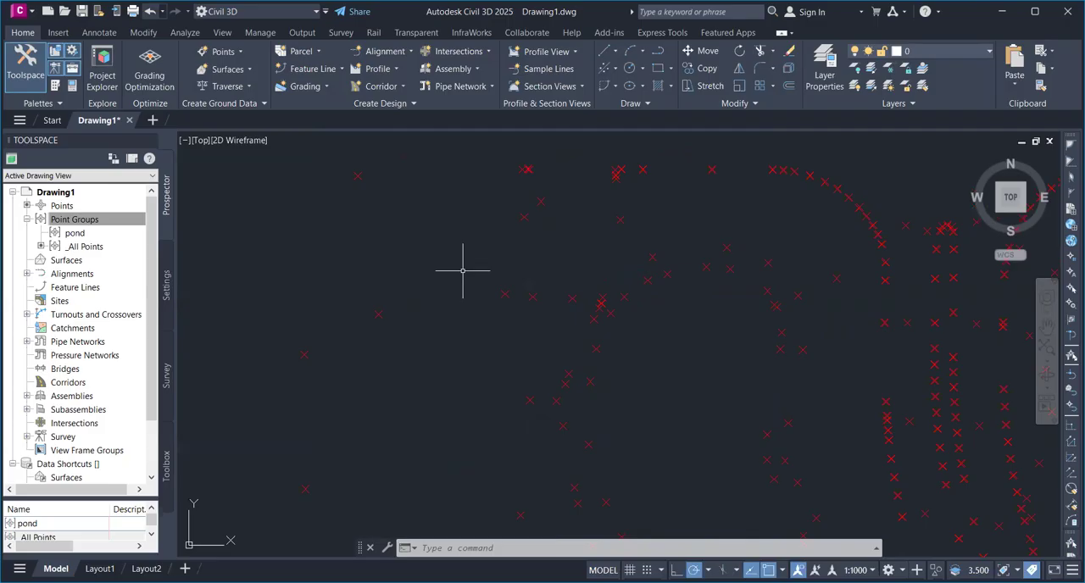
right_click(82, 239)
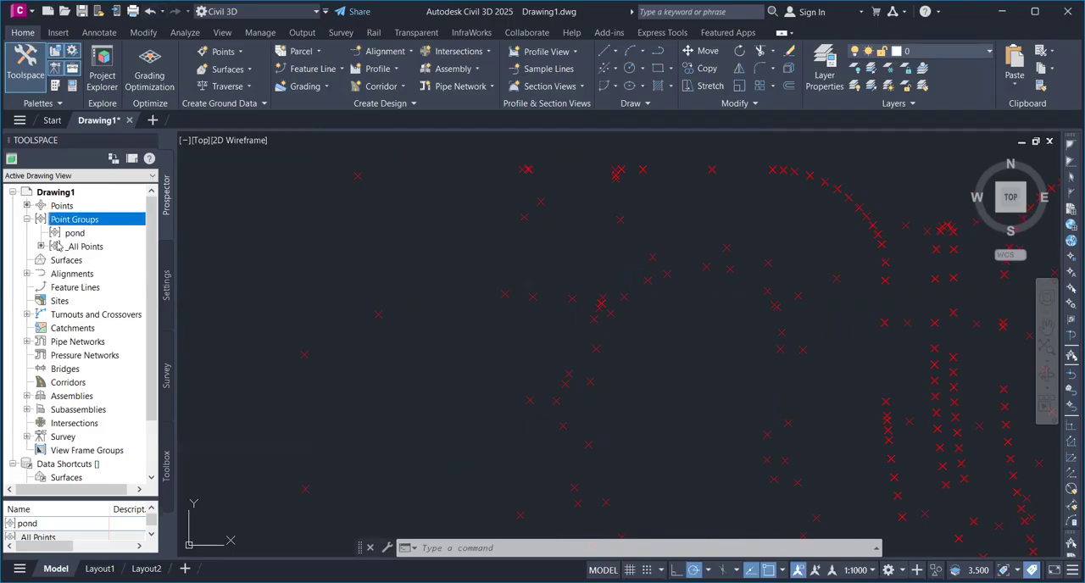
click(73, 237)
right_click(74, 240)
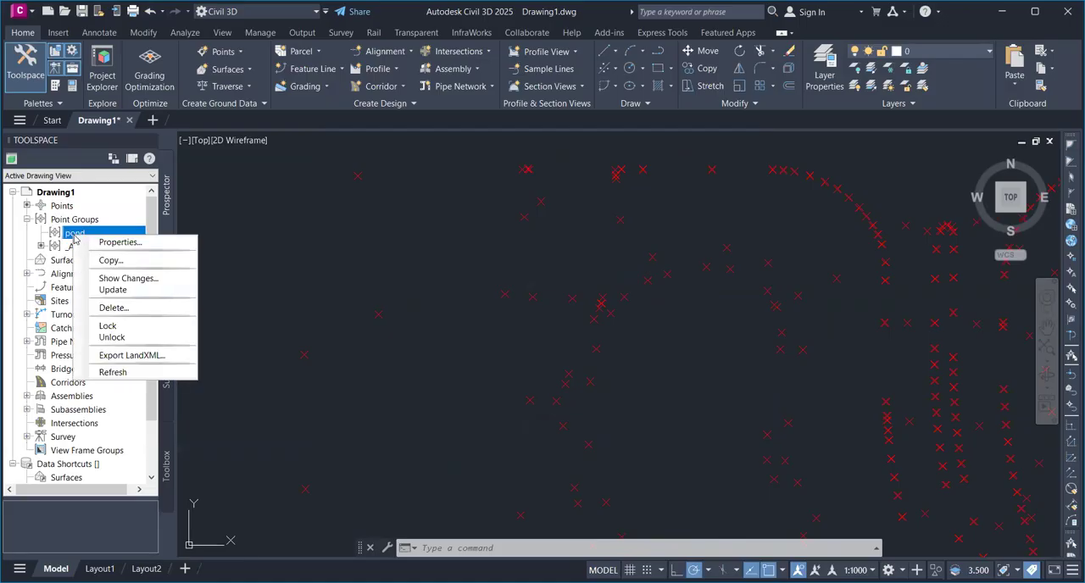
click(103, 242)
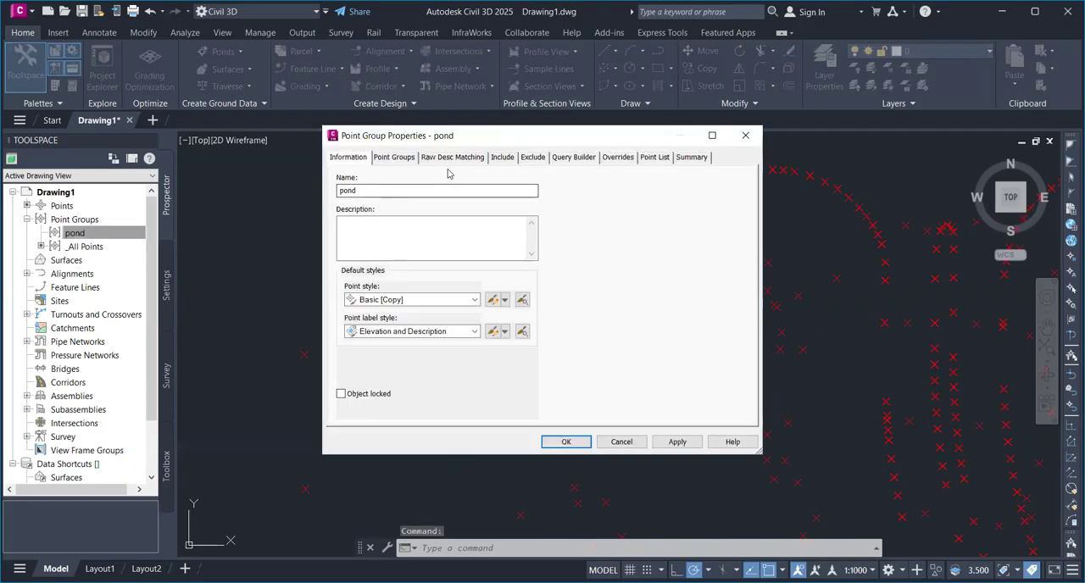
click(496, 159)
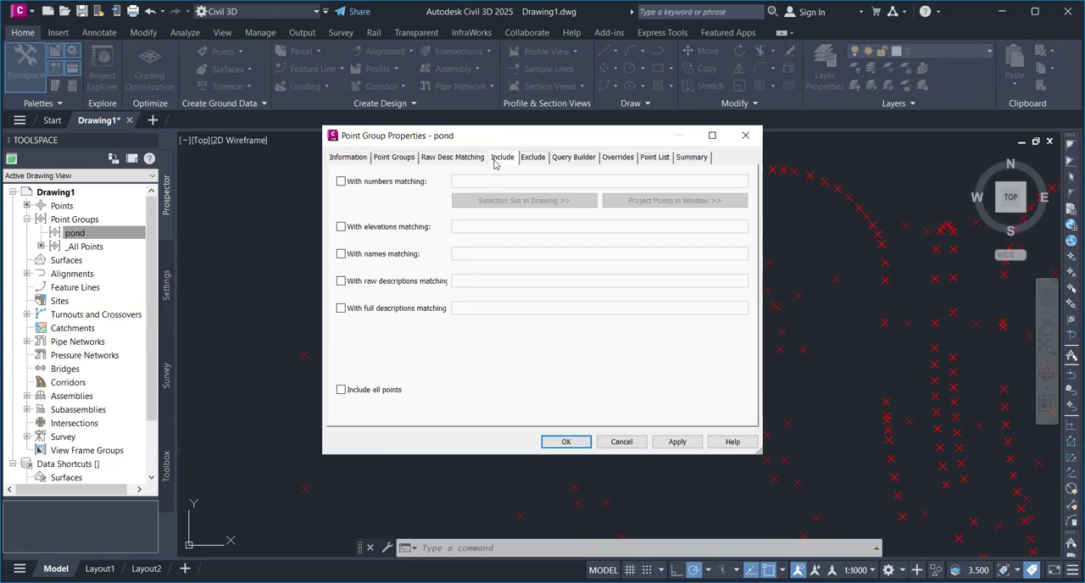
click(341, 281)
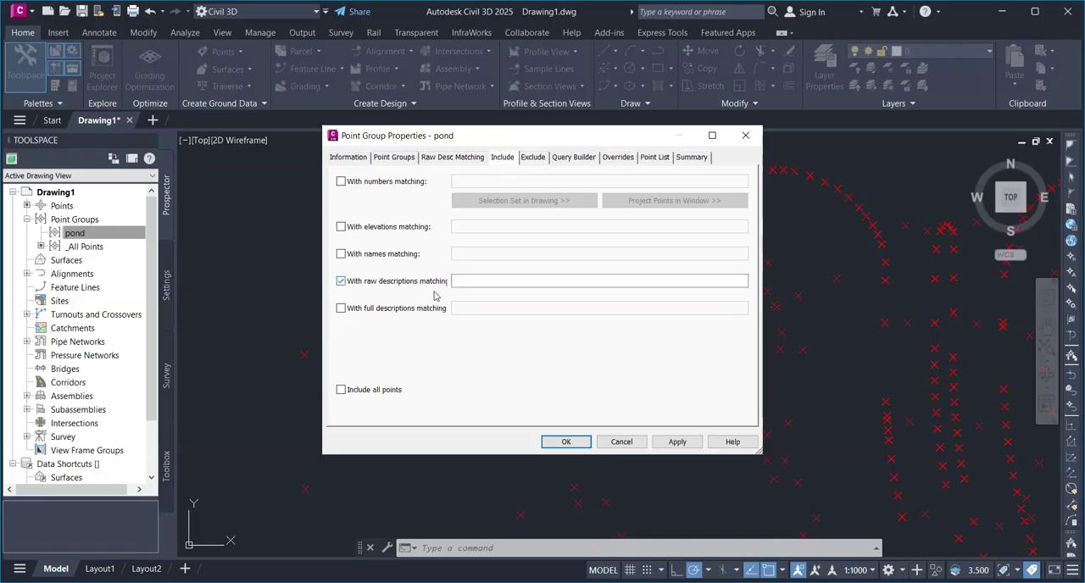
click(472, 284)
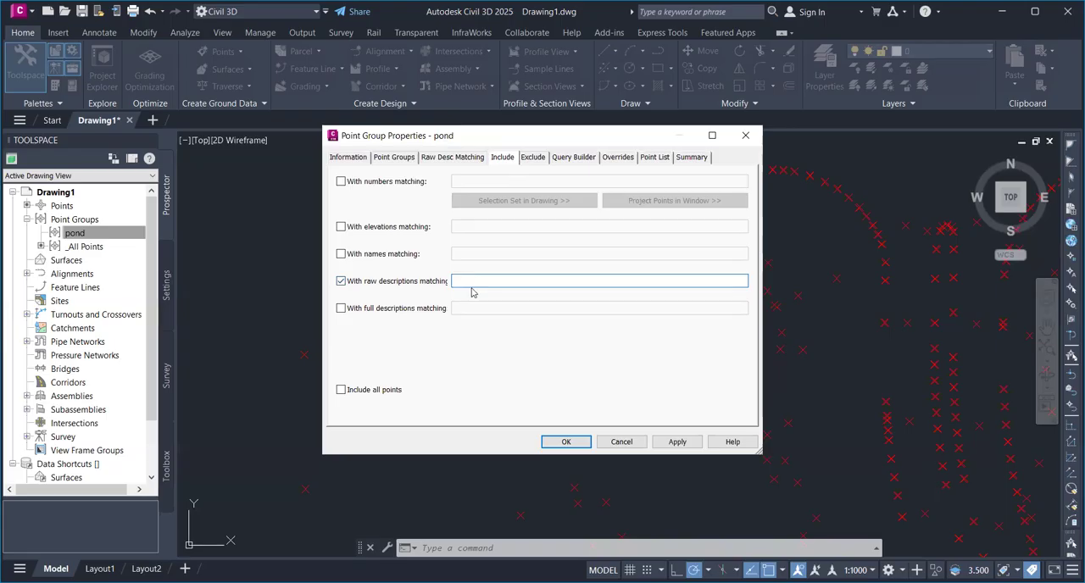
text(po)
click(557, 441)
Examine the markers and the elevation and description labels of the pond points across the drawing
scroll(569, 378, down, 2)
middle_drag(569, 379, 400, 285)
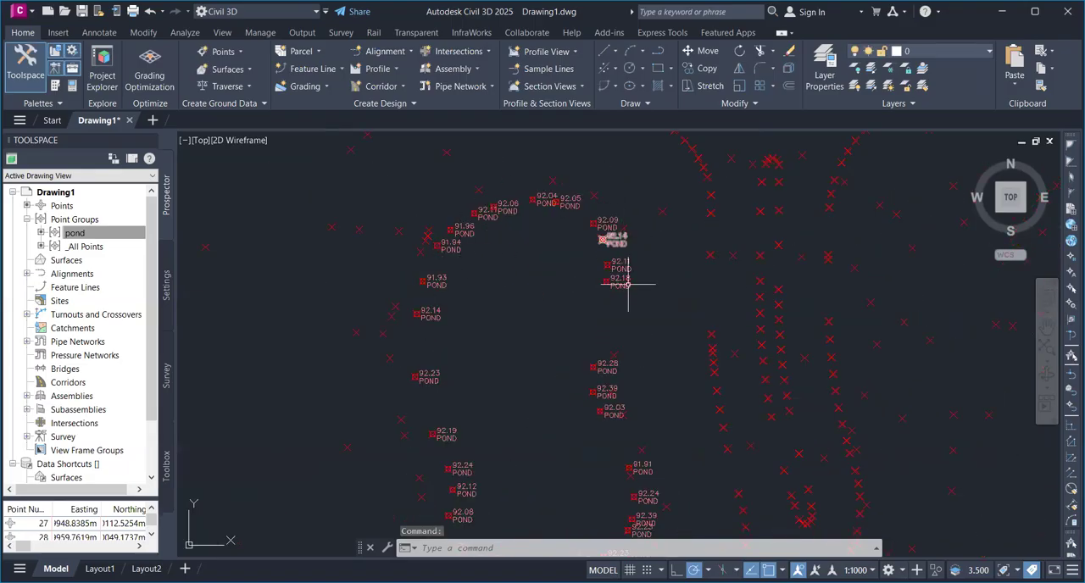
scroll(631, 297, down, 2)
scroll(628, 306, up, 8)
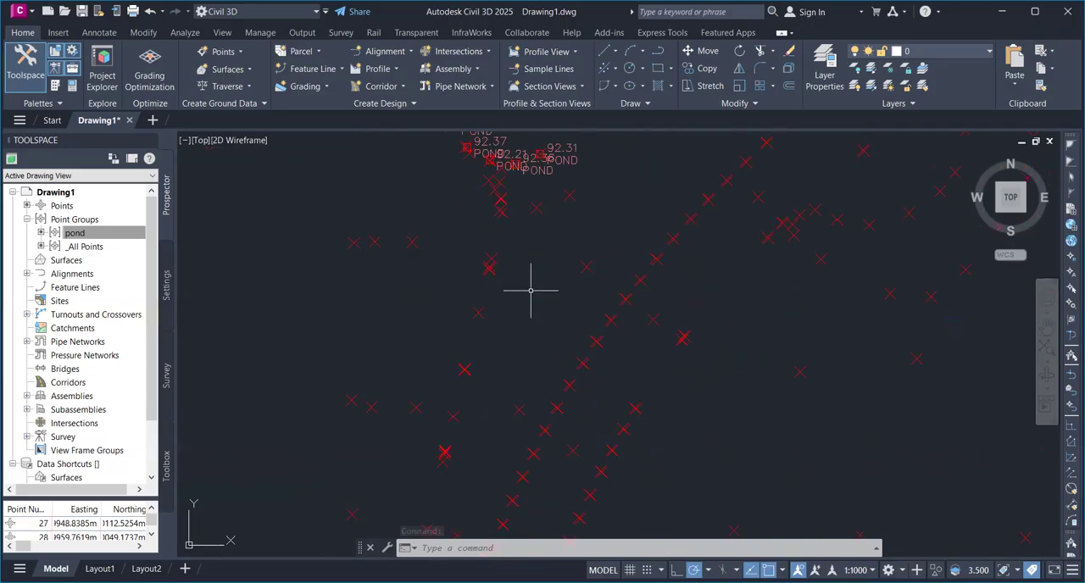
middle_drag(528, 291, 497, 333)
scroll(585, 210, up, 6)
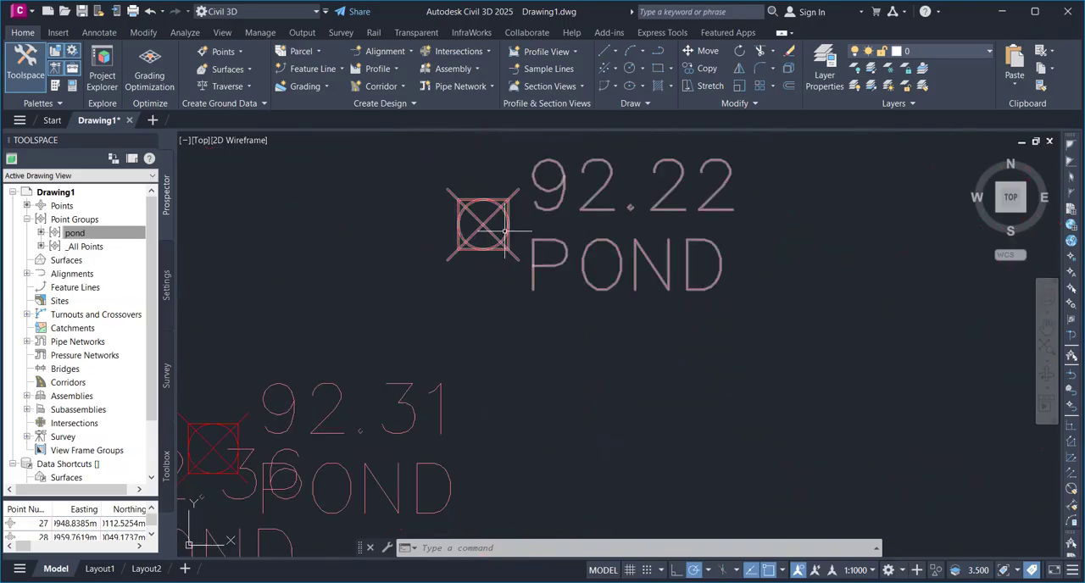
scroll(509, 227, down, 8)
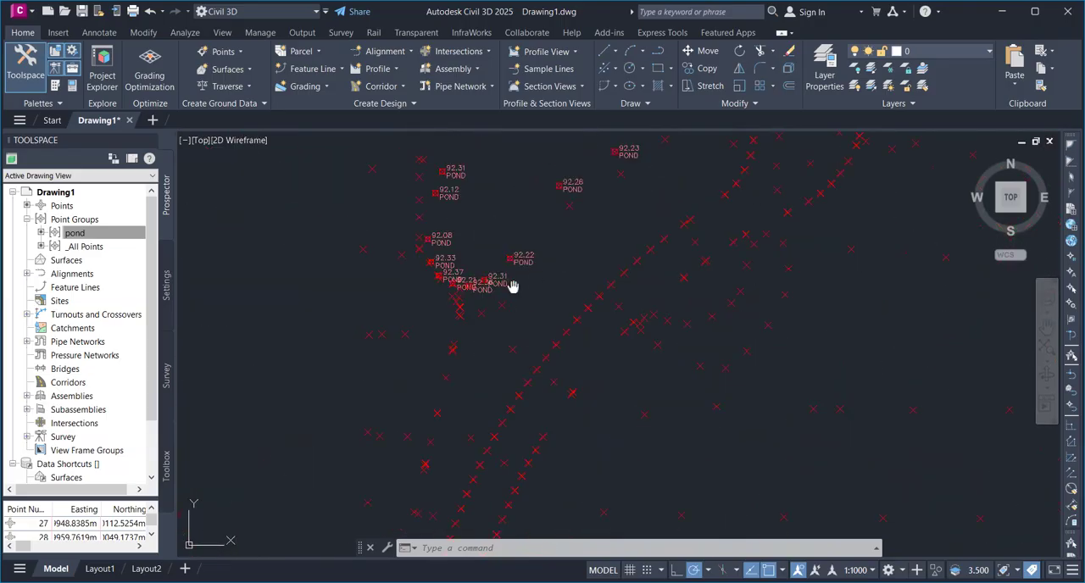
scroll(537, 288, down, 4)
middle_drag(530, 273, 507, 200)
scroll(472, 357, up, 9)
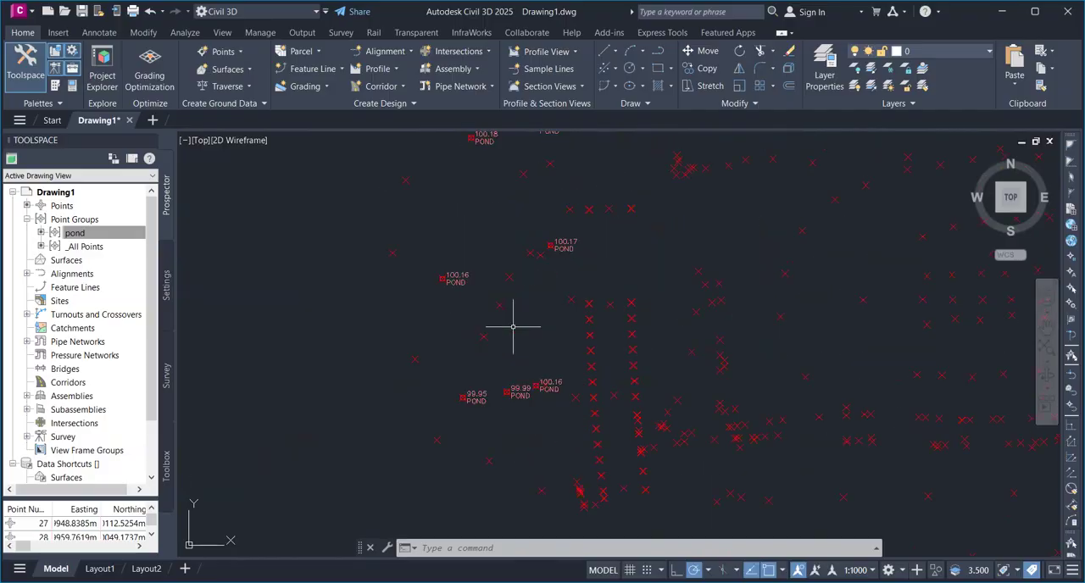
middle_drag(513, 326, 441, 393)
middle_drag(472, 267, 453, 232)
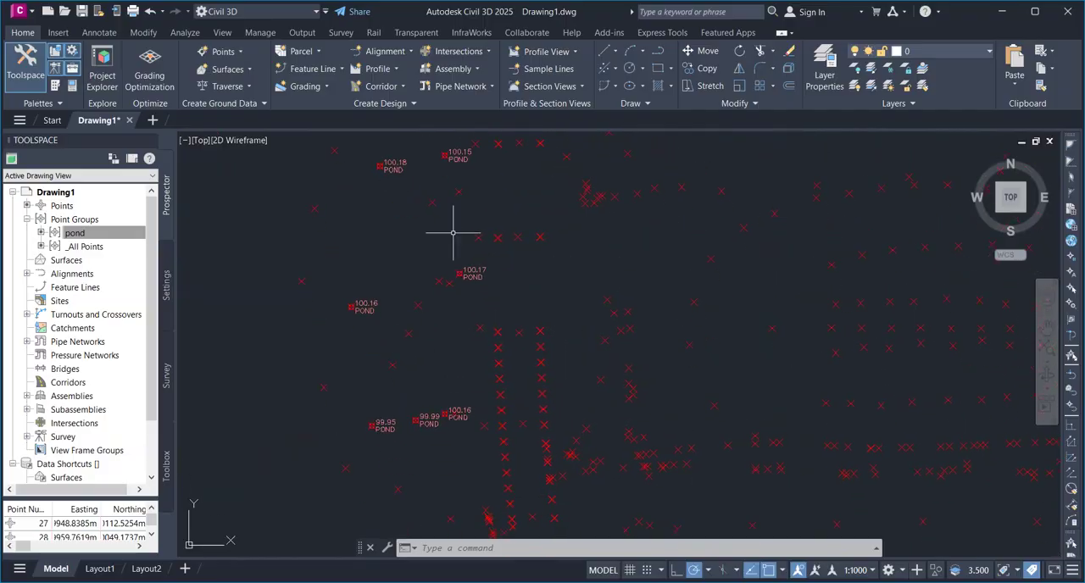
middle_drag(463, 283, 441, 324)
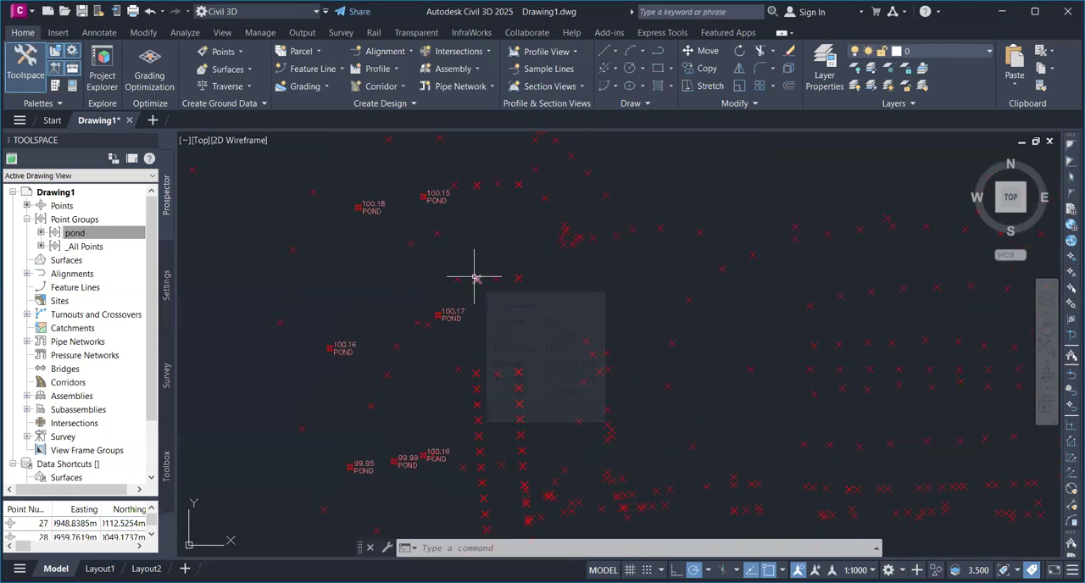
Open the pond point group's properties and turn on the exclusion of points with matching numbers
click(98, 237)
right_click(98, 242)
click(127, 242)
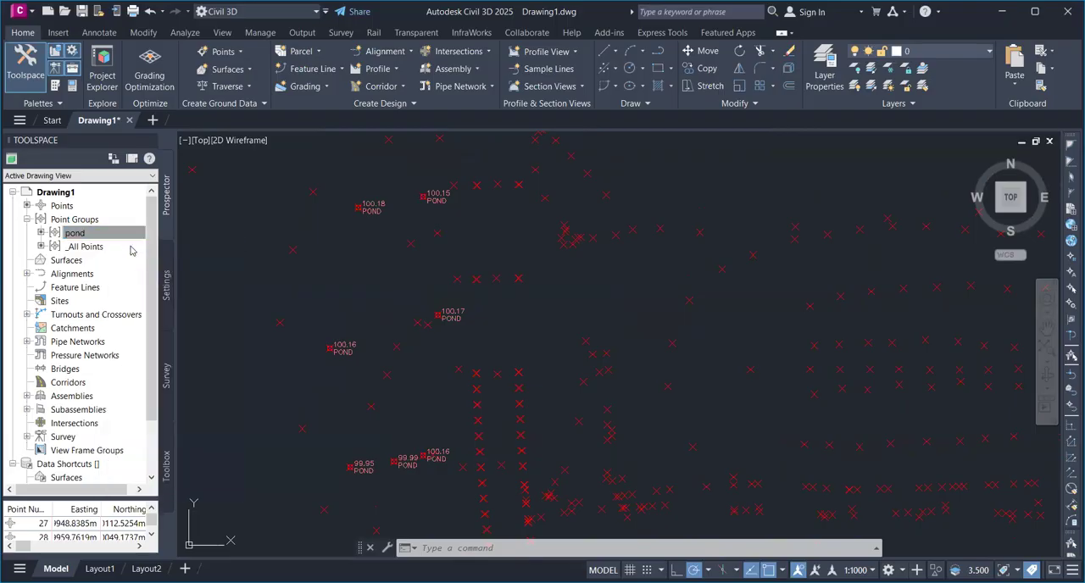
click(531, 158)
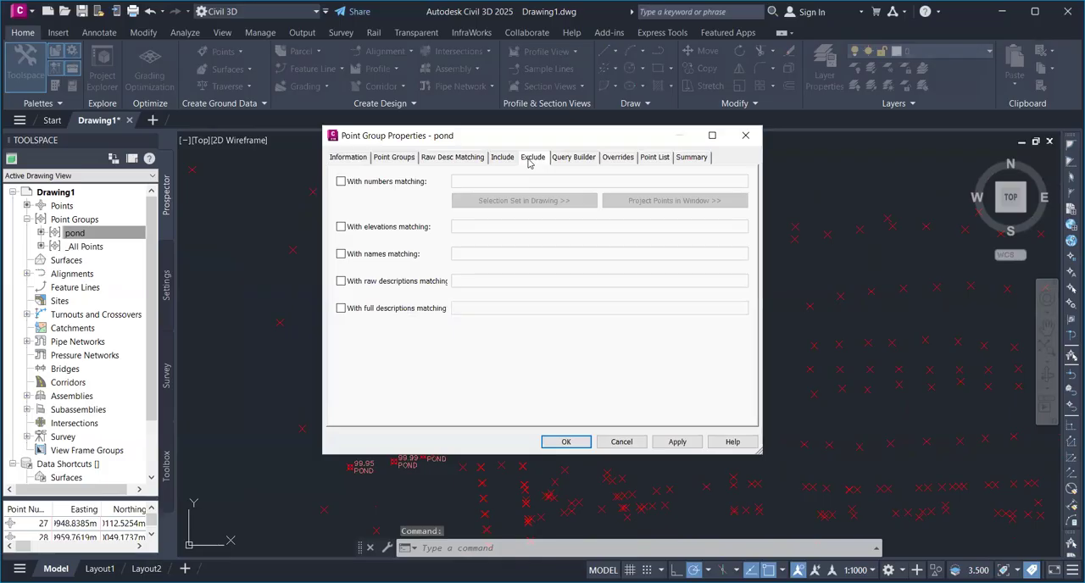
click(341, 182)
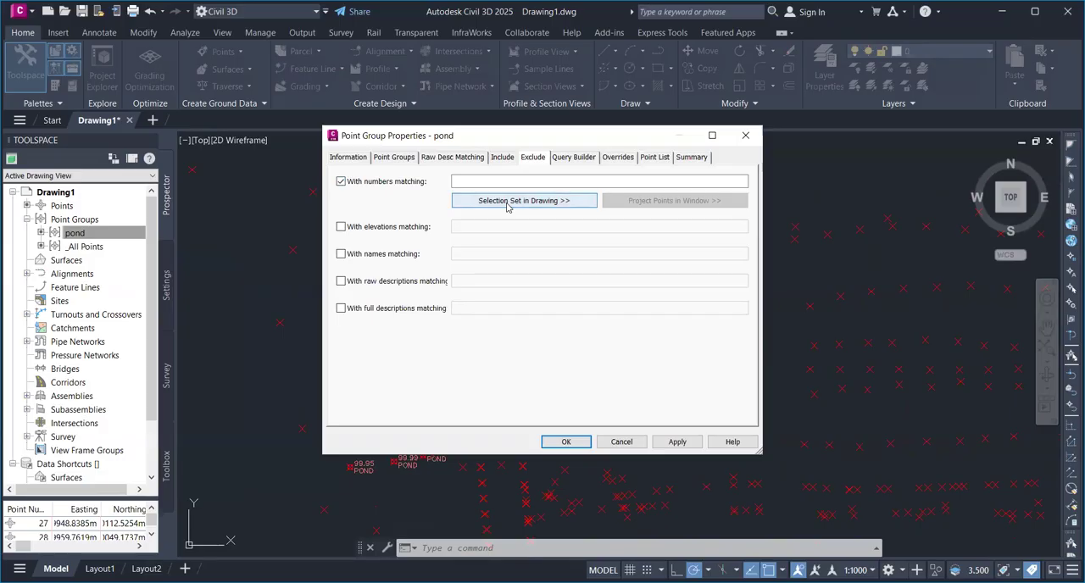
Exclude the seven outlying POND points 27-29, 35, 48-49 and 74 by selecting them in the drawing, and accept the group properties
click(507, 203)
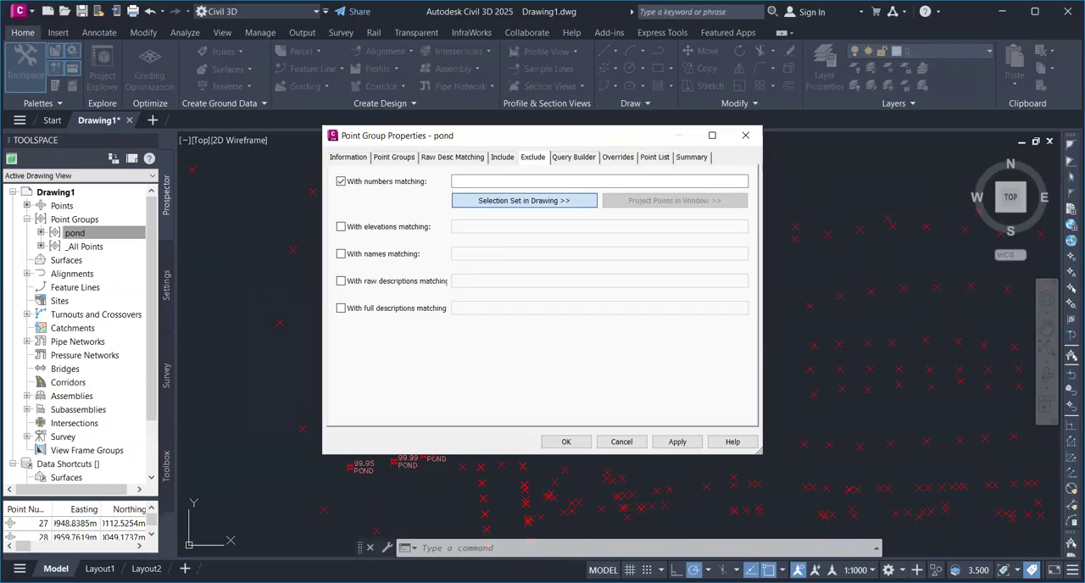
click(524, 200)
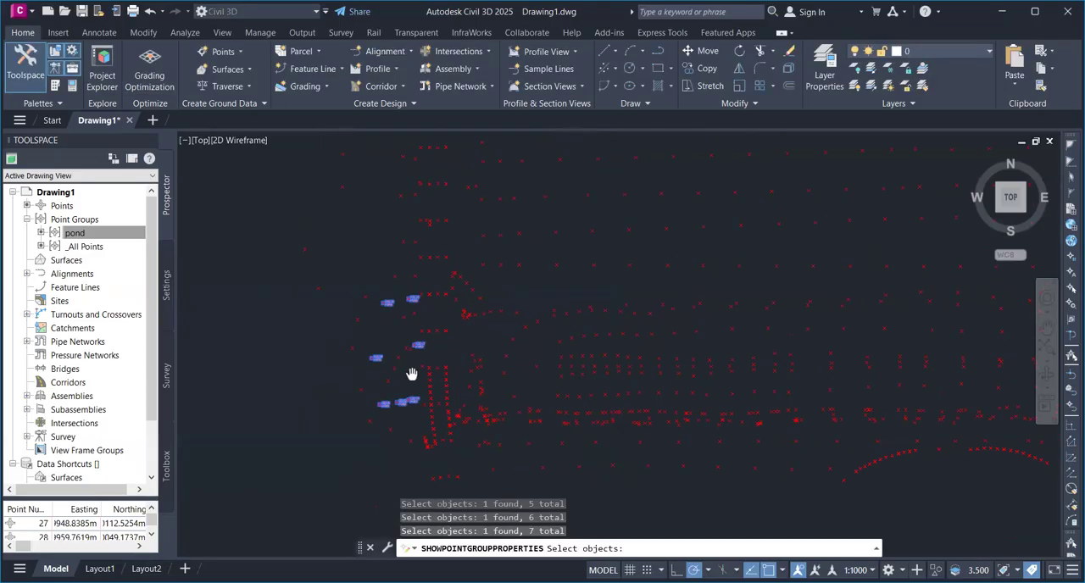
middle_drag(411, 374, 408, 394)
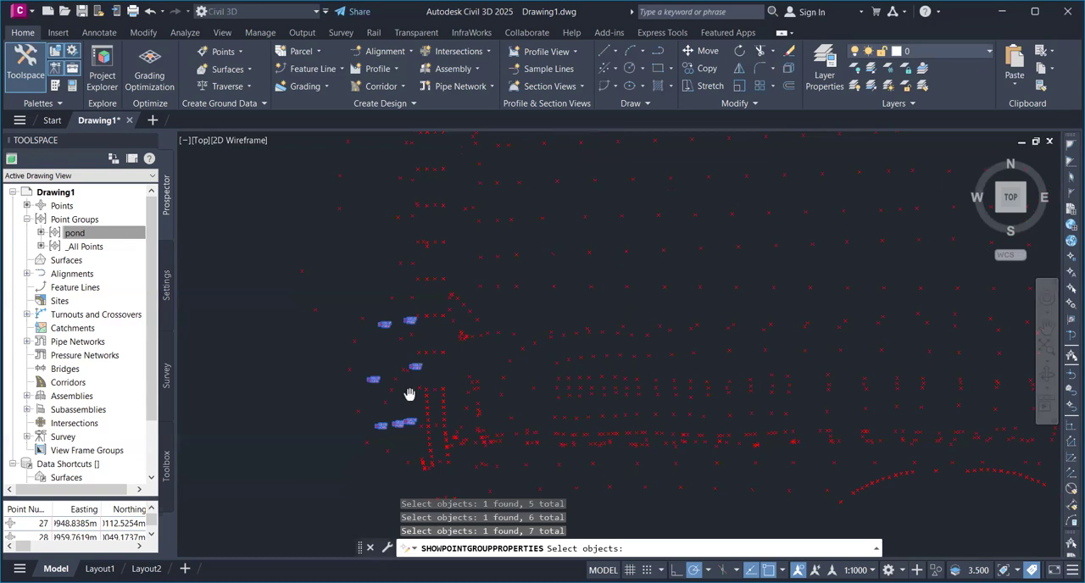
middle_drag(409, 394, 404, 453)
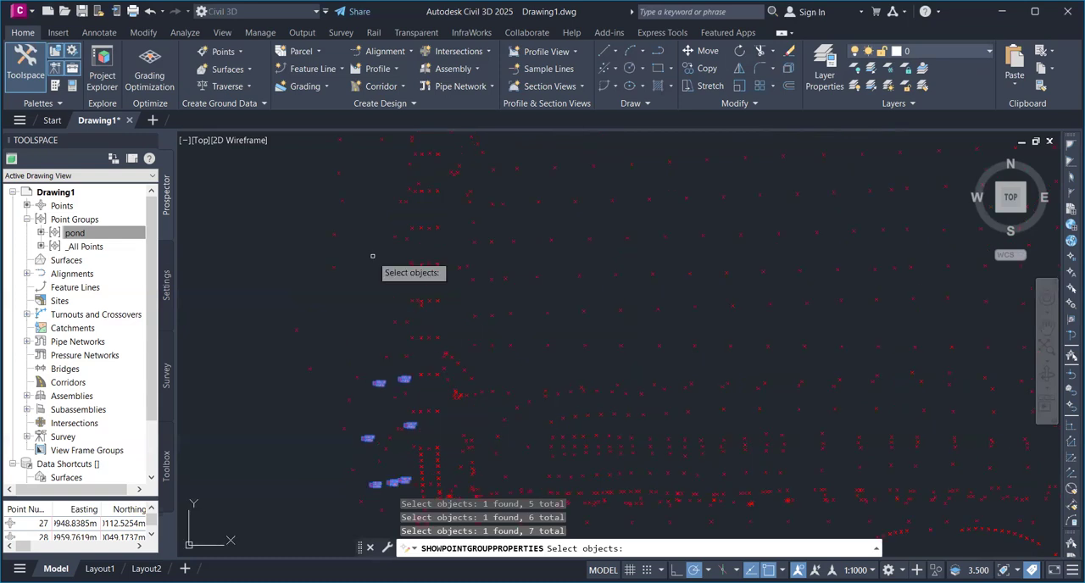
key(Return)
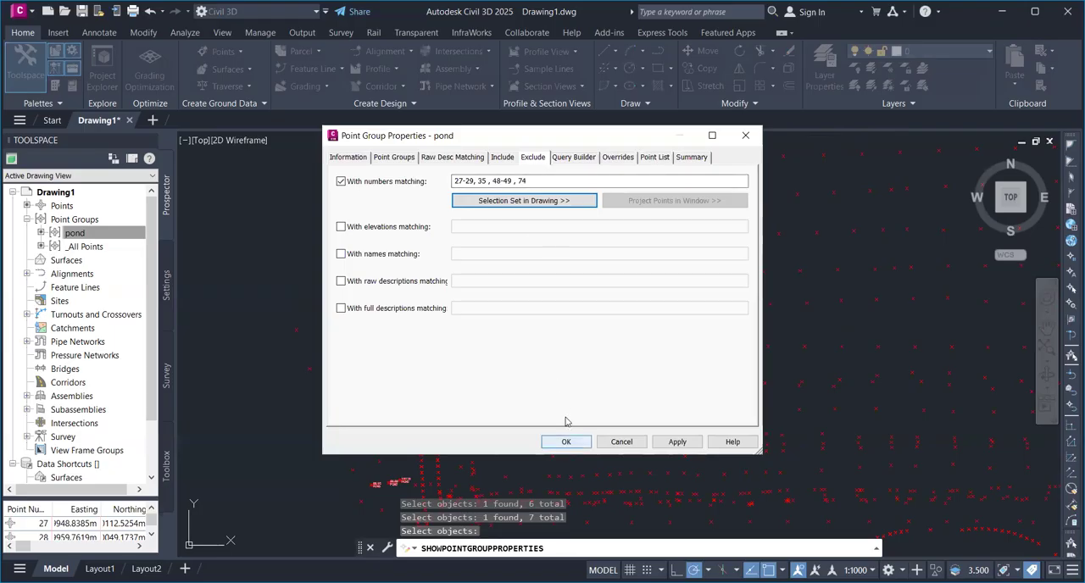
click(566, 442)
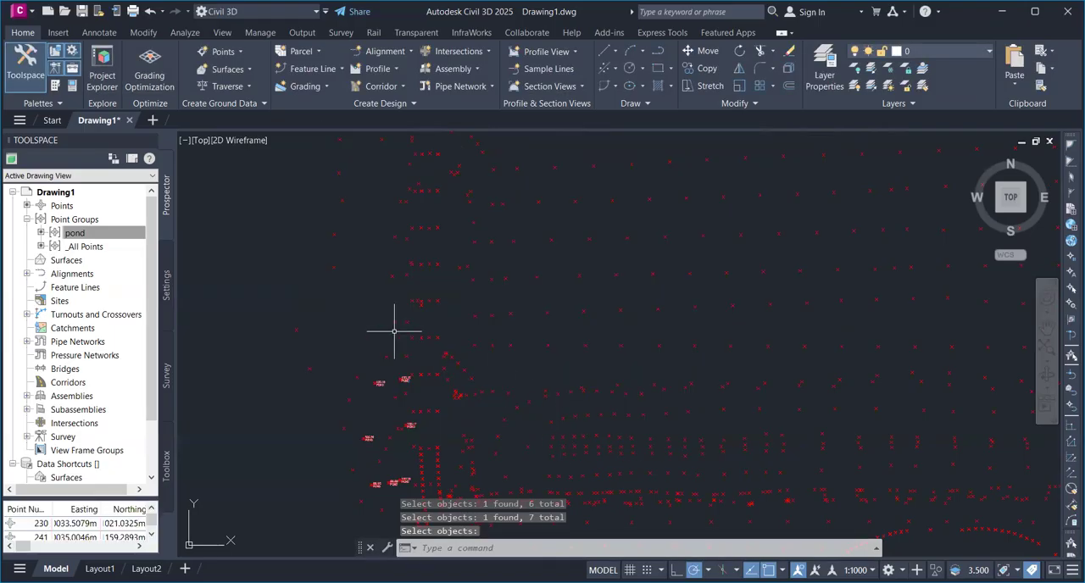
Regenerate the drawing to refresh the display of the excluded POND points
mouse_move(434, 228)
middle_down()
mouse_move(435, 318)
mouse_move(429, 286)
middle_up()
scroll(435, 318, down, 2)
scroll(429, 310, up, 4)
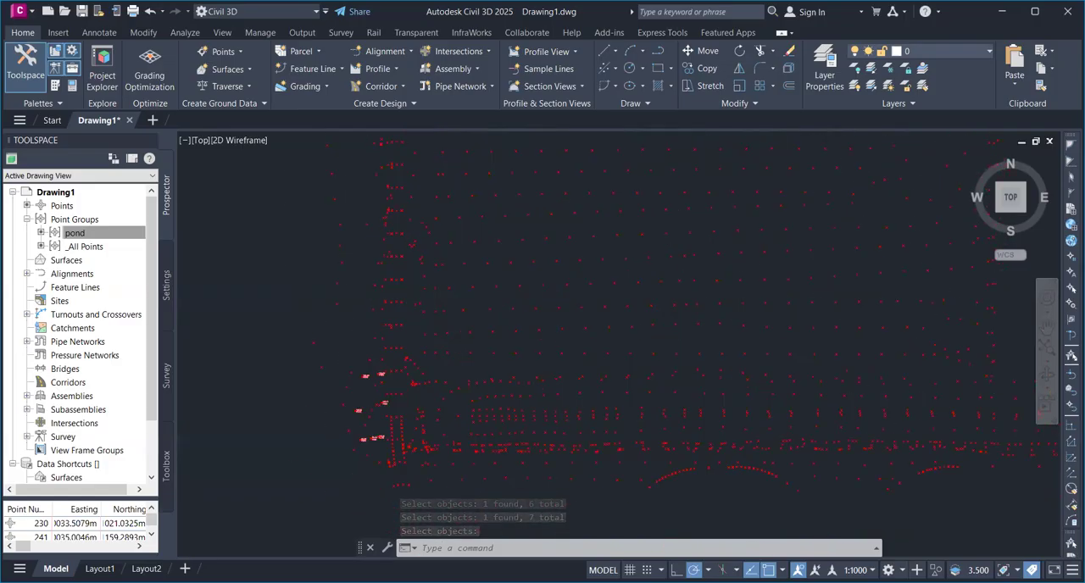
scroll(278, 396, up, 4)
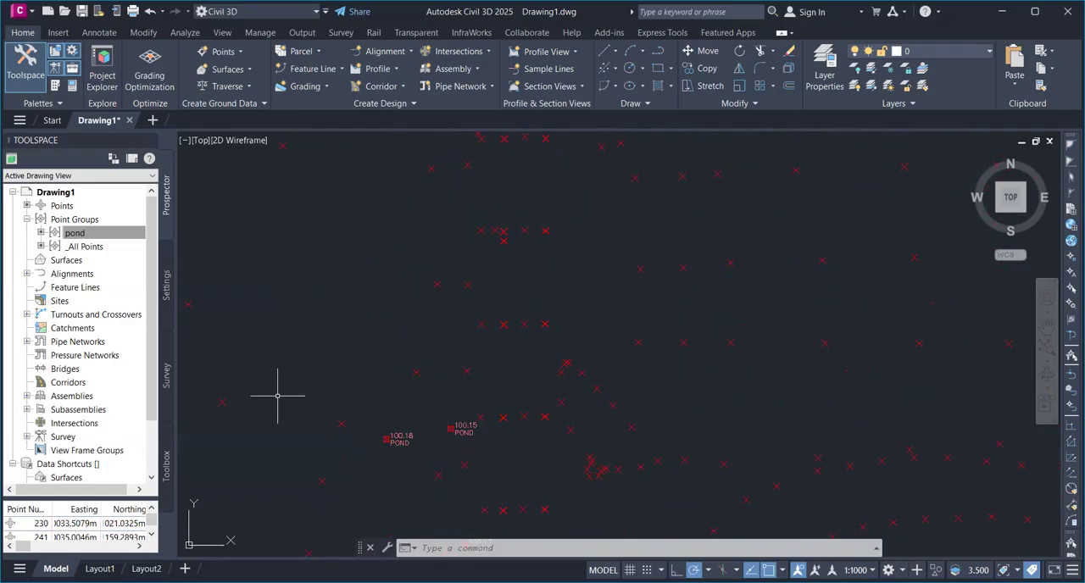
text(RE)
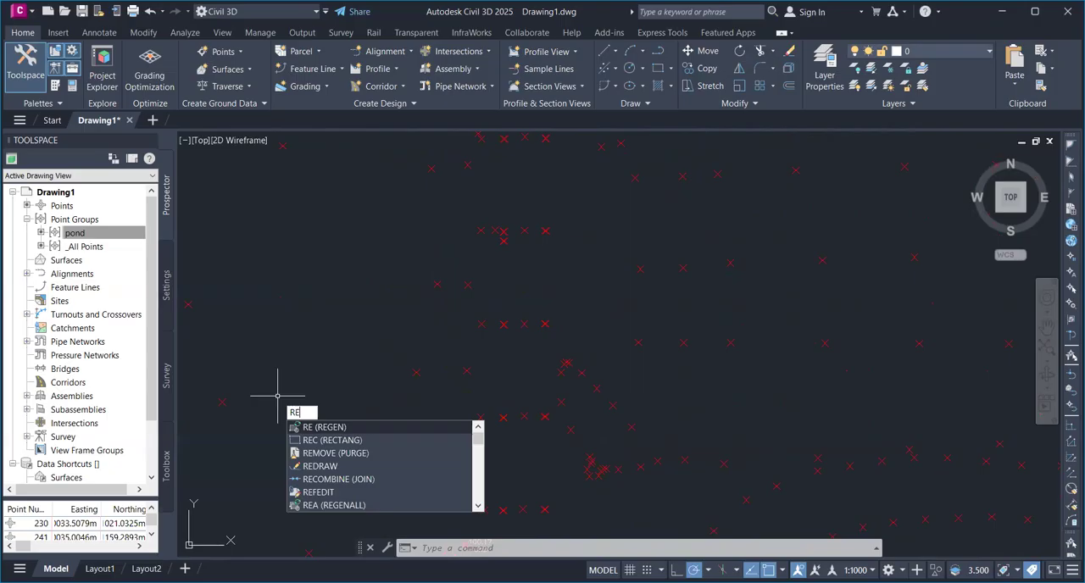
key(Return)
Examine which points across the survey and around the pond outline still carry the pond group's markers and labels
scroll(277, 396, down, 6)
middle_drag(277, 396, 286, 365)
scroll(316, 426, up, 2)
scroll(348, 385, down, 2)
middle_drag(351, 390, 372, 461)
scroll(372, 461, down, 2)
middle_drag(383, 270, 408, 413)
scroll(404, 312, up, 8)
scroll(573, 343, down, 2)
scroll(571, 343, down, 2)
middle_drag(571, 343, 518, 299)
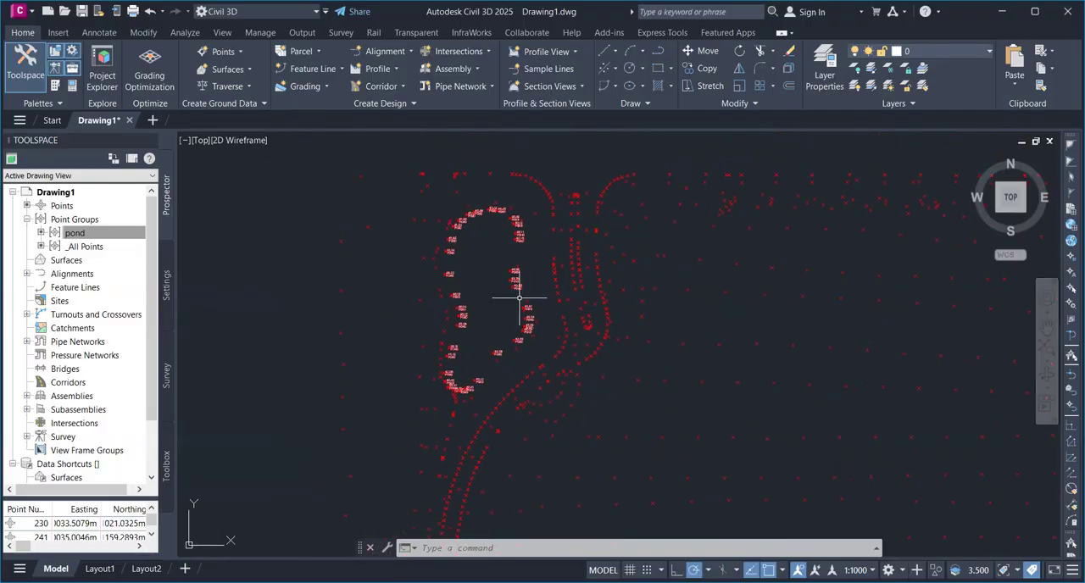